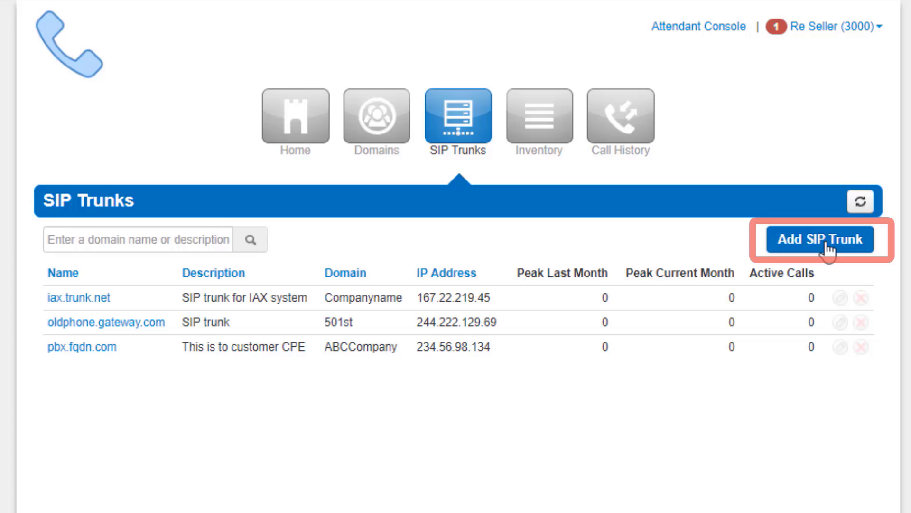
# Add a trunk named pbx.hostname.net on domain ABCCompany, described 'SIP trunk to ABC Company'.
pyautogui.click(770, 190)
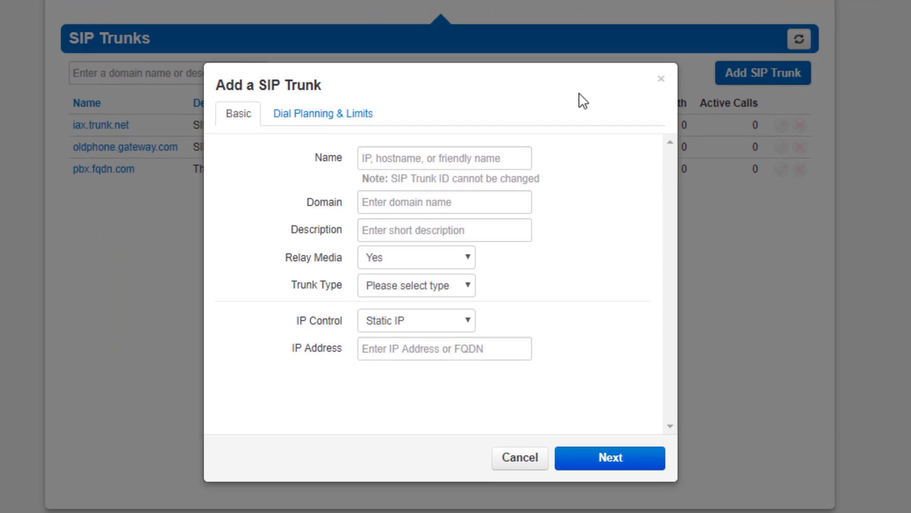
pyautogui.click(457, 163)
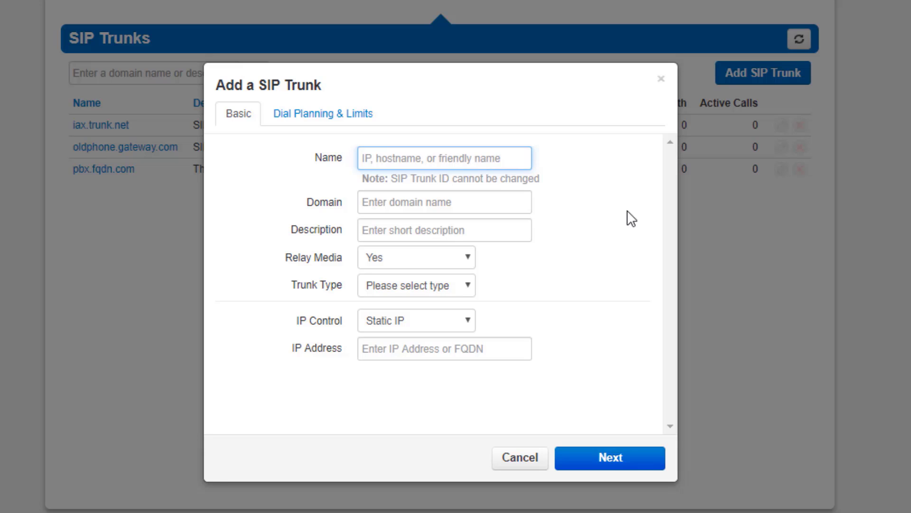
pyautogui.write('pbx')
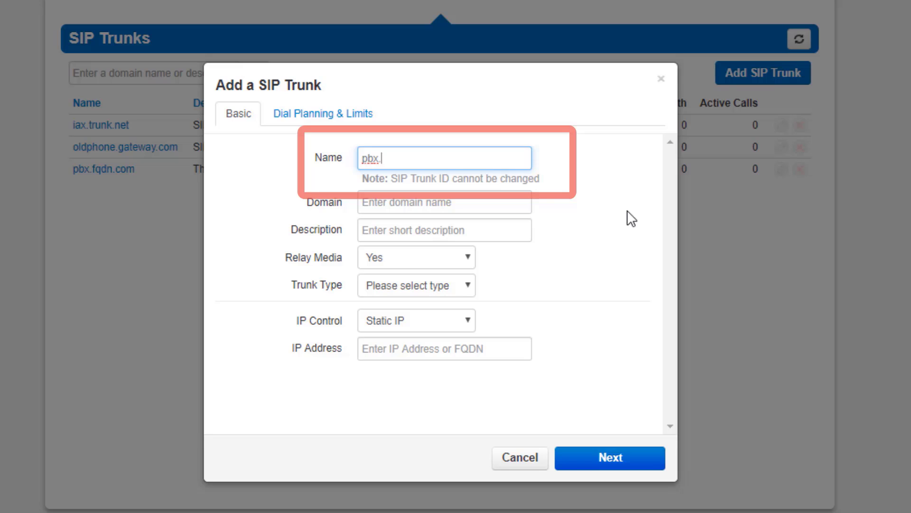
pyautogui.write('.hostname.net')
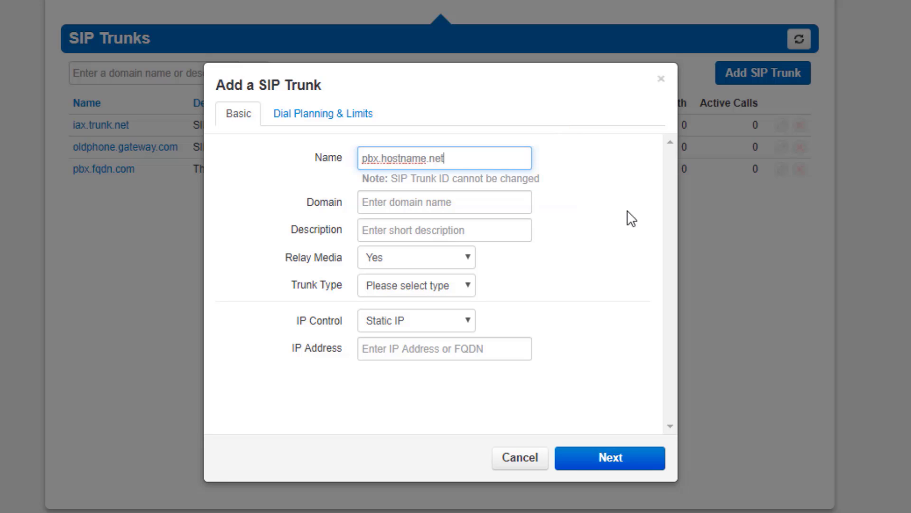
pyautogui.press('Tab')
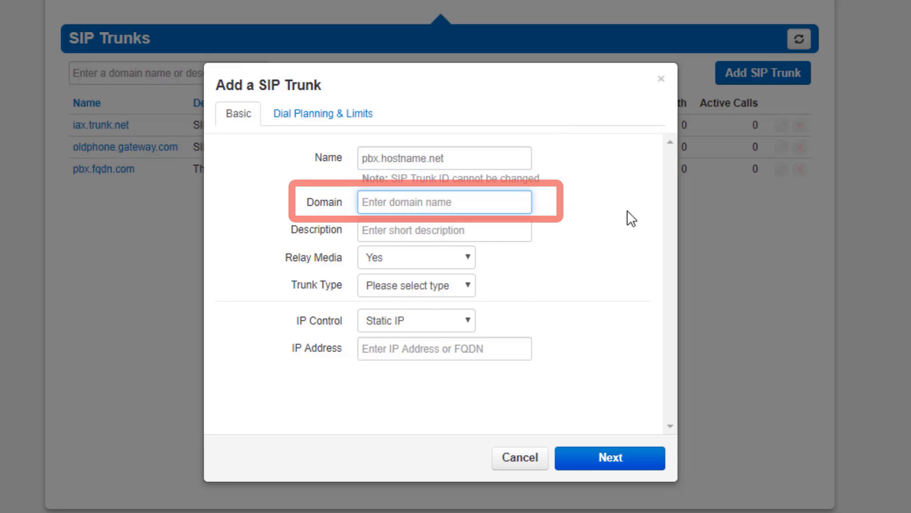
pyautogui.press('Down')
pyautogui.press('Down')
pyautogui.press('Return')
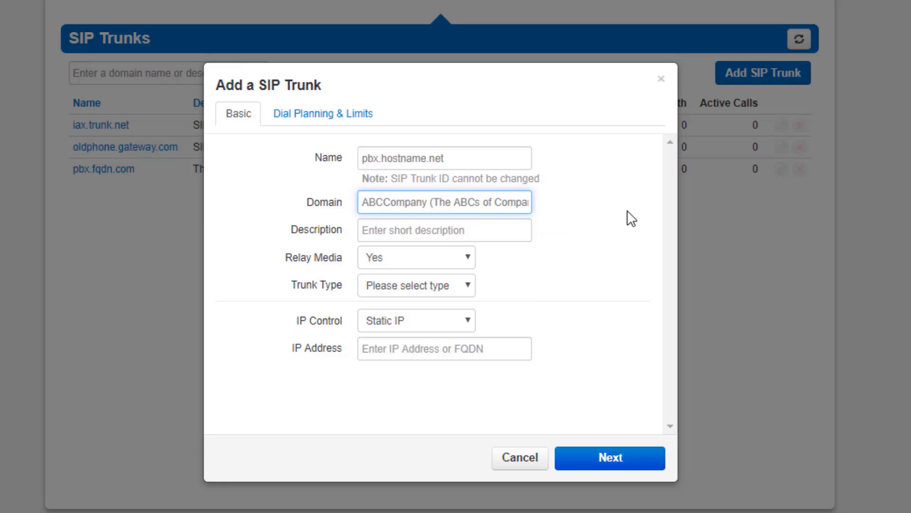
pyautogui.press('Tab')
pyautogui.write('SIP t')
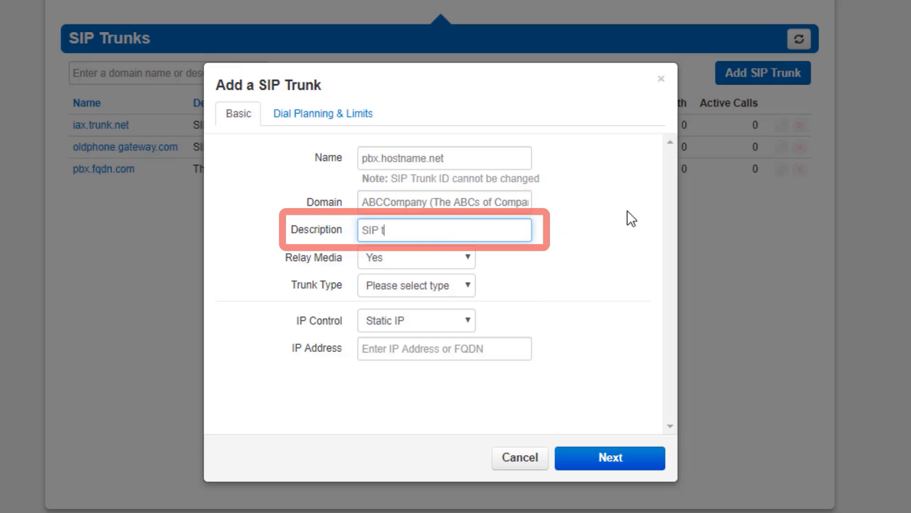
pyautogui.write('runk to ABC Company')
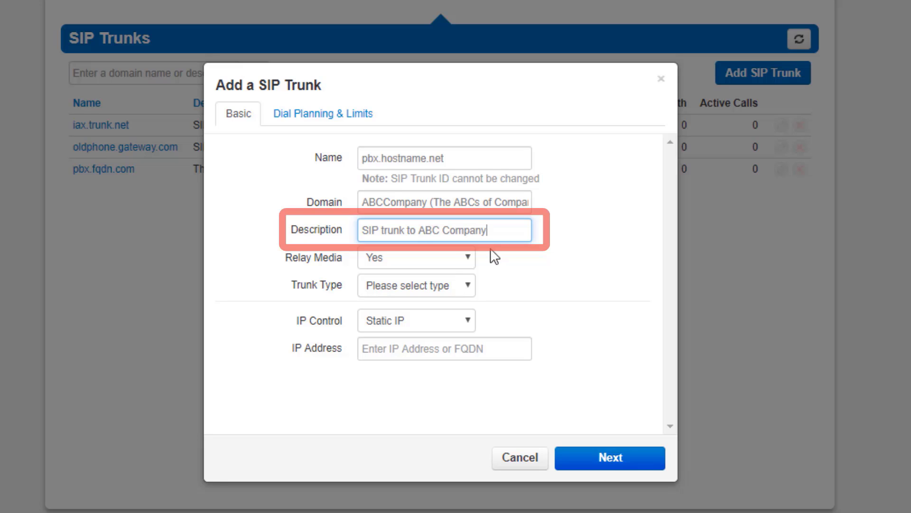
pyautogui.click(461, 260)
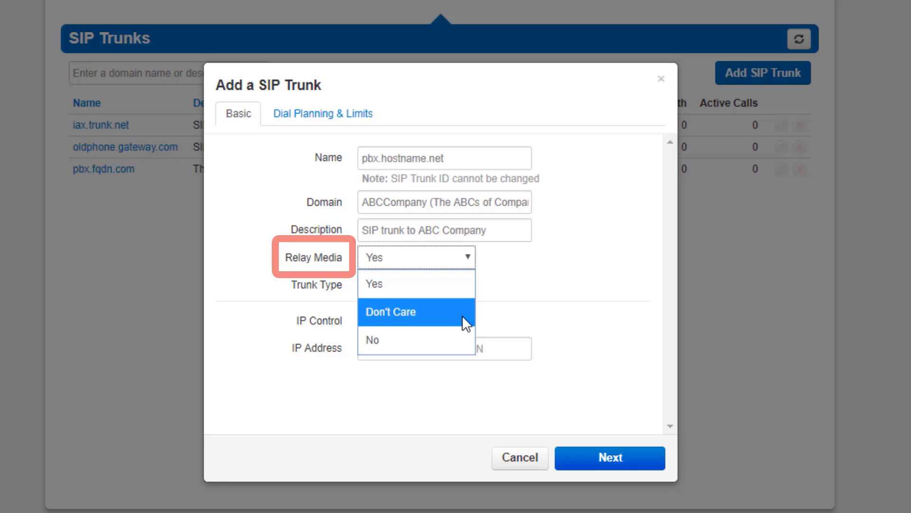
# Switch Relay Media to No and back to Yes, then bring up the Trunk Type list.
pyautogui.click(448, 346)
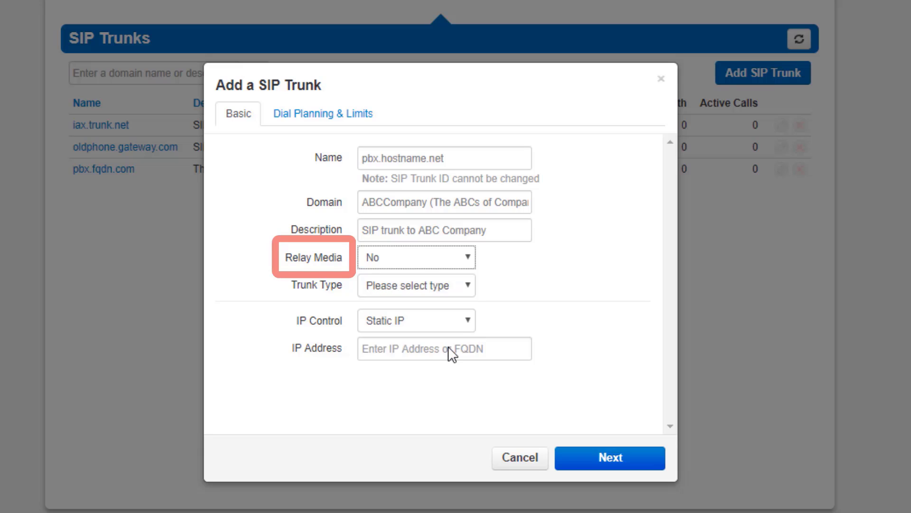
pyautogui.click(451, 263)
pyautogui.click(449, 286)
pyautogui.click(470, 288)
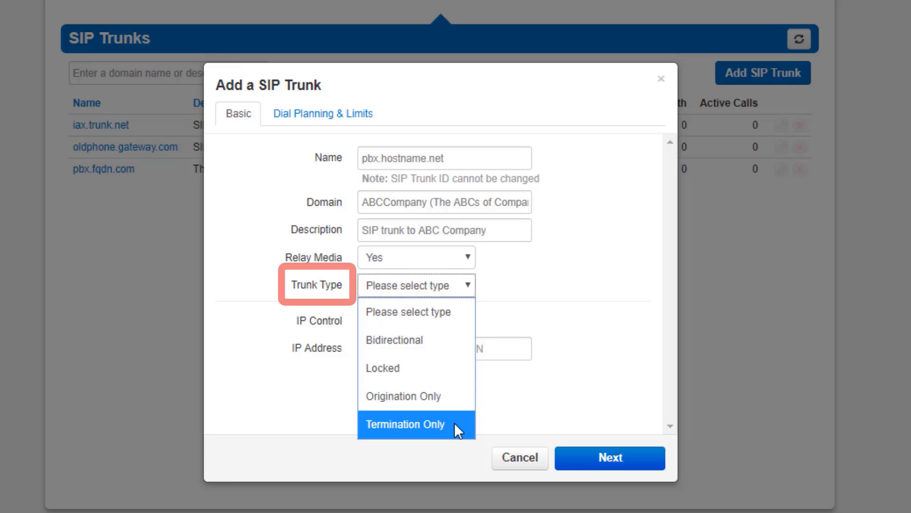
# Make the trunk Bidirectional with Static IP control at 129.67.244.67.
pyautogui.click(458, 338)
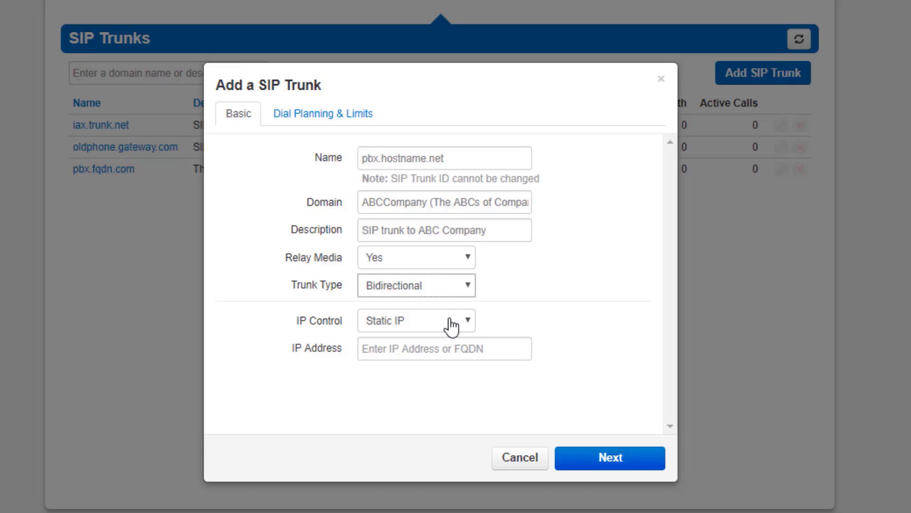
pyautogui.click(451, 327)
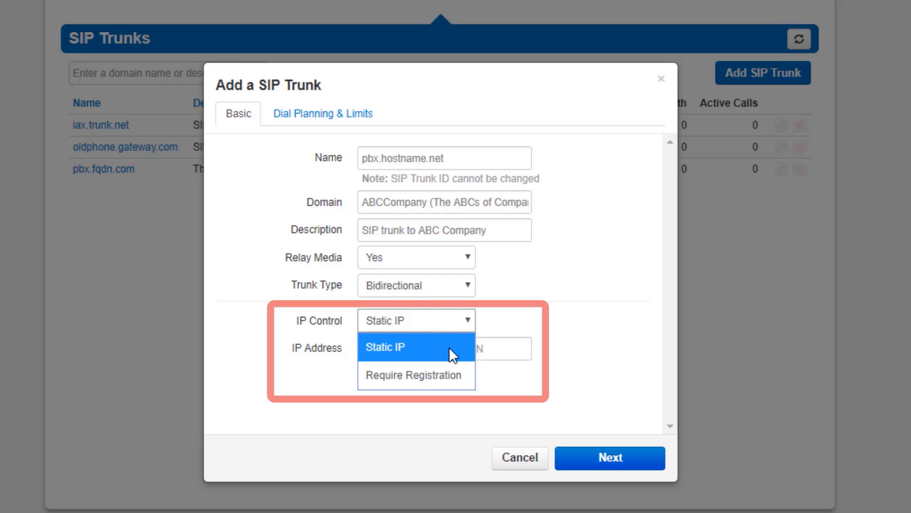
pyautogui.click(449, 346)
pyautogui.click(446, 348)
pyautogui.write('129.67.')
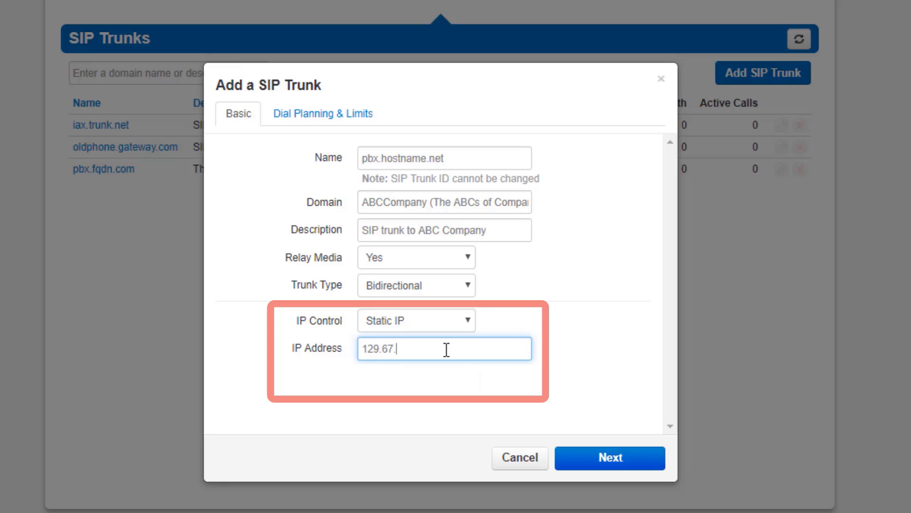
pyautogui.write('244.67')
# Change IP Control to Require Registration and enter the SIP user name.
pyautogui.click(449, 329)
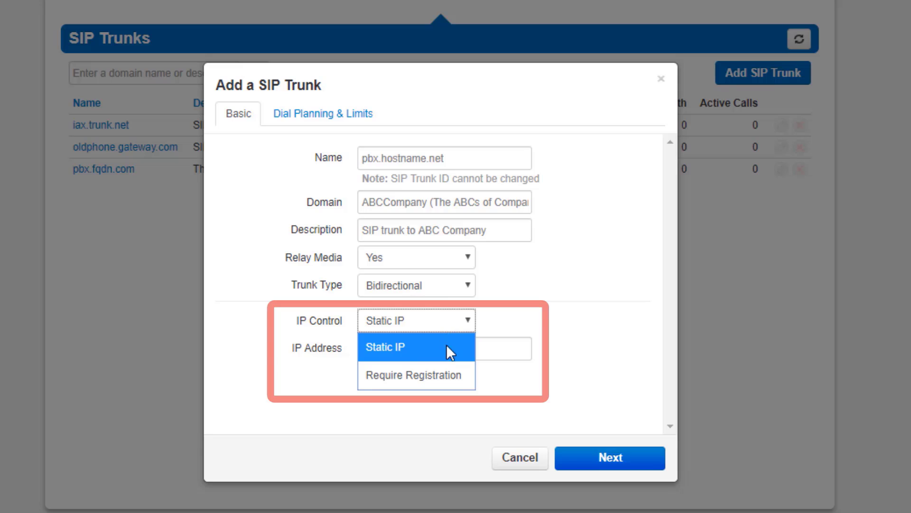
pyautogui.click(448, 386)
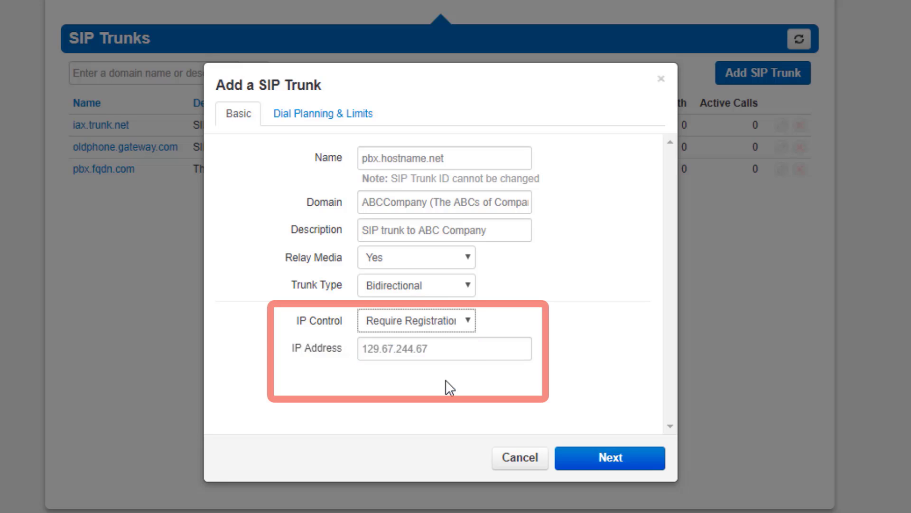
pyautogui.click(445, 355)
pyautogui.write('sipuser')
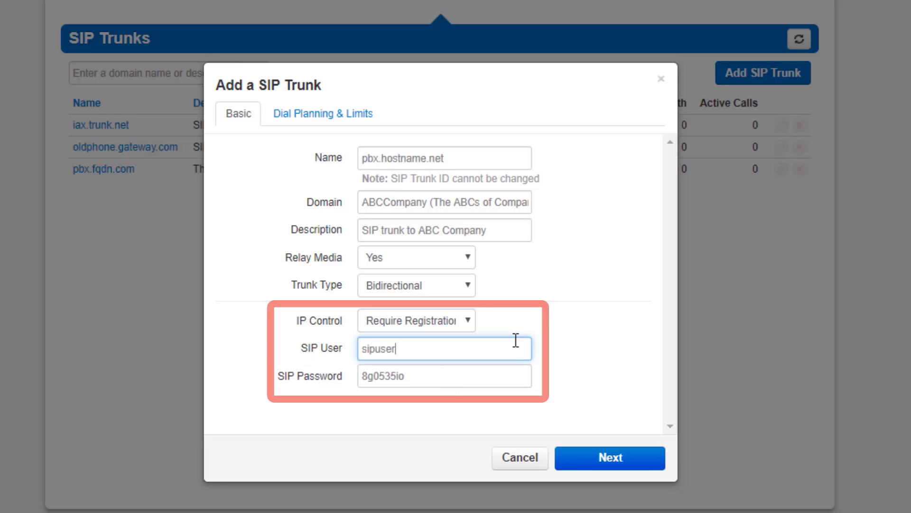
pyautogui.write('accountid')
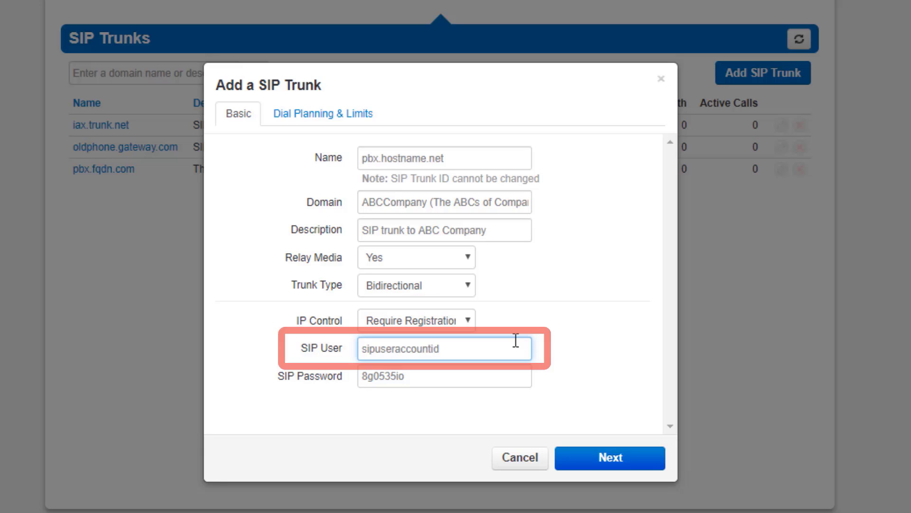
pyautogui.doubleClick(516, 340)
pyautogui.press('Tab')
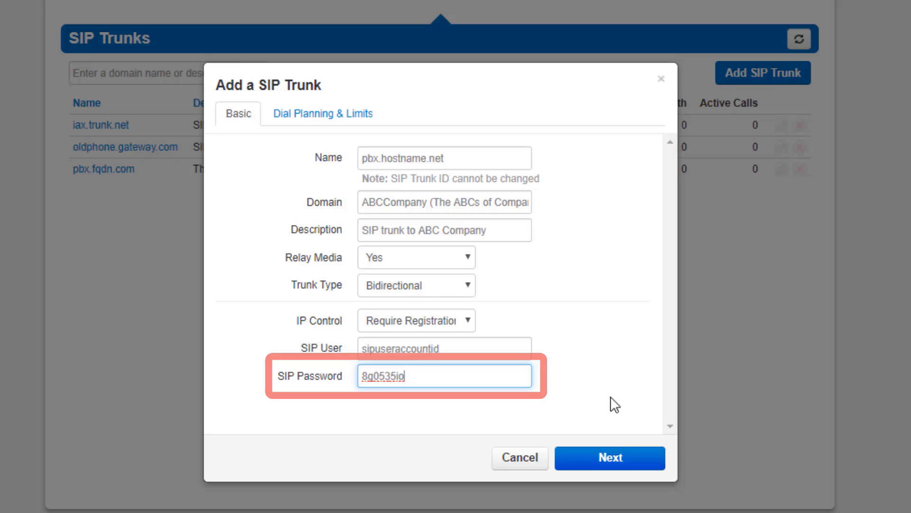
# On the Dial Planning & Limits tab, keep ABCCompany as Dial Translation and show Dial Permission options.
pyautogui.click(626, 458)
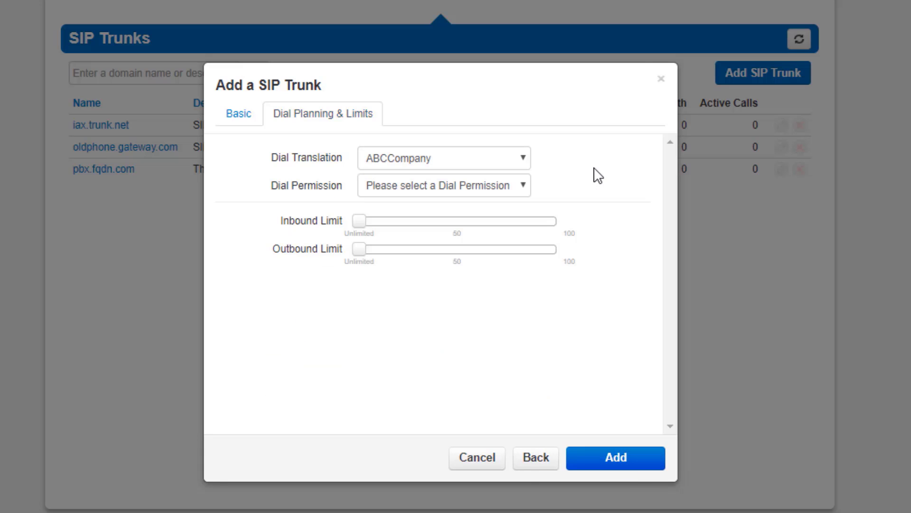
pyautogui.click(511, 165)
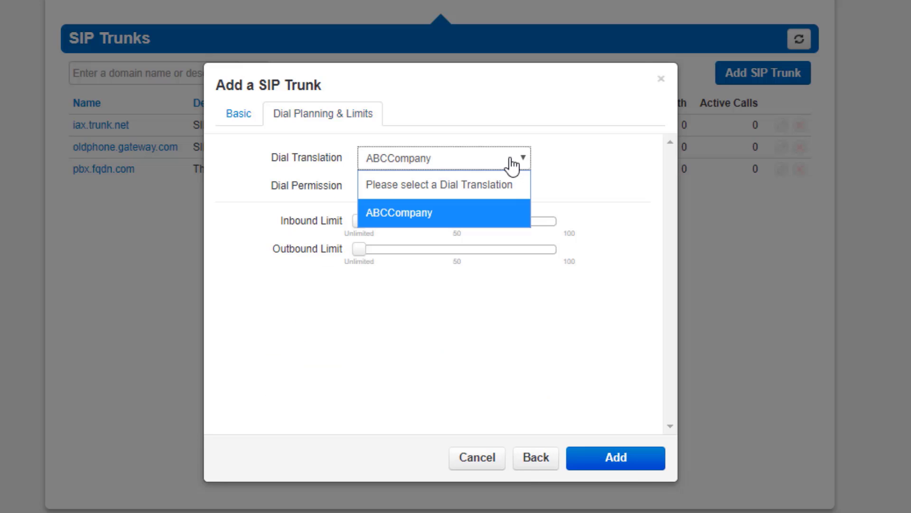
pyautogui.click(511, 165)
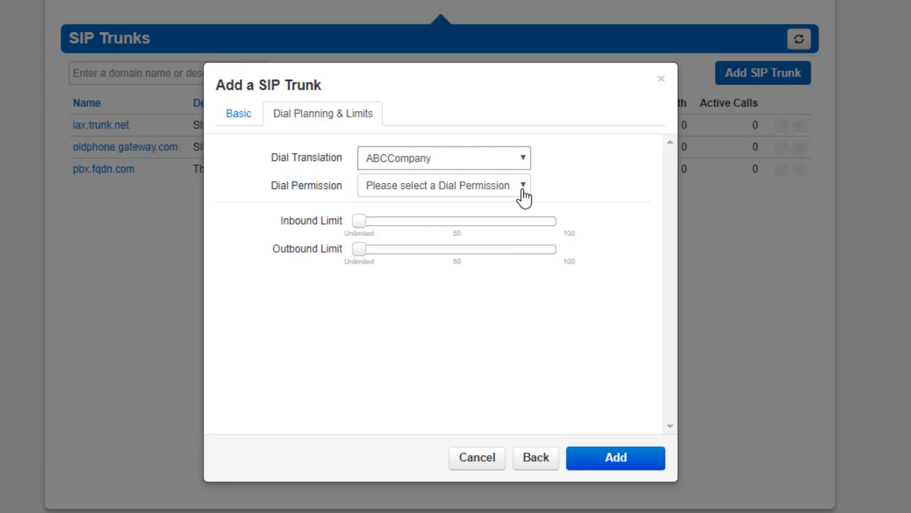
pyautogui.click(523, 186)
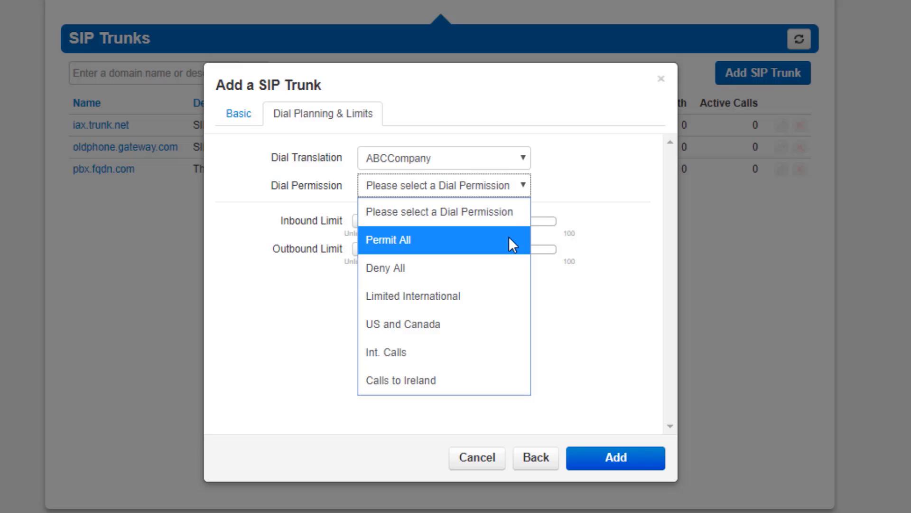
# Set Dial Permission to US and Canada and both inbound and outbound limits to about 45.
pyautogui.click(489, 323)
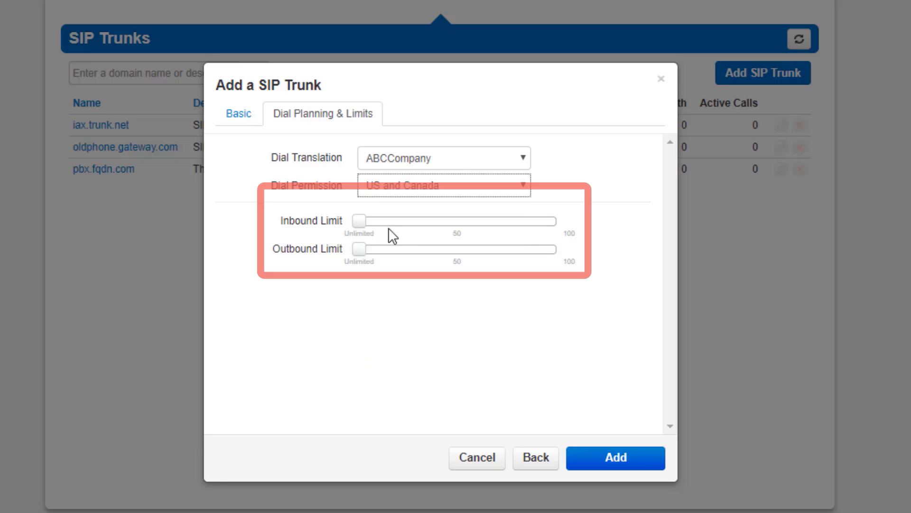
pyautogui.moveTo(359, 222)
pyautogui.moveTo(358, 222); pyautogui.dragTo(446, 229)
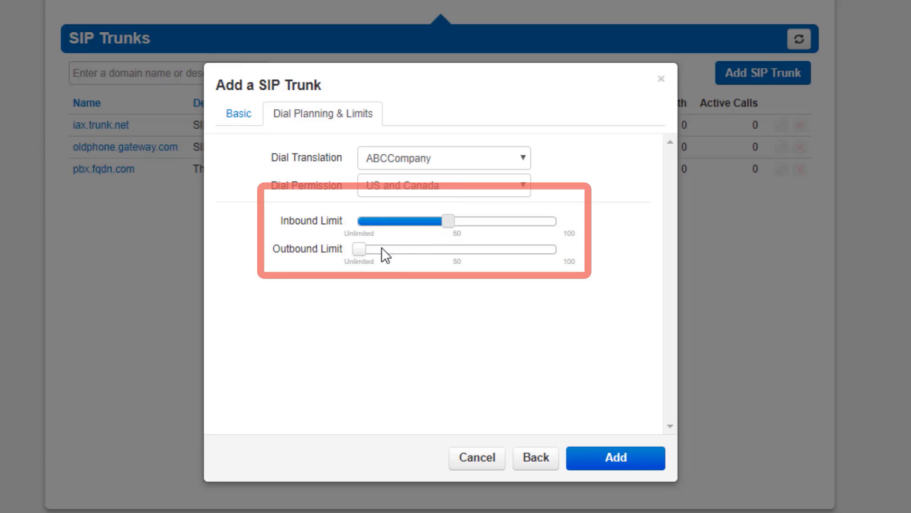
pyautogui.moveTo(361, 251); pyautogui.dragTo(449, 253)
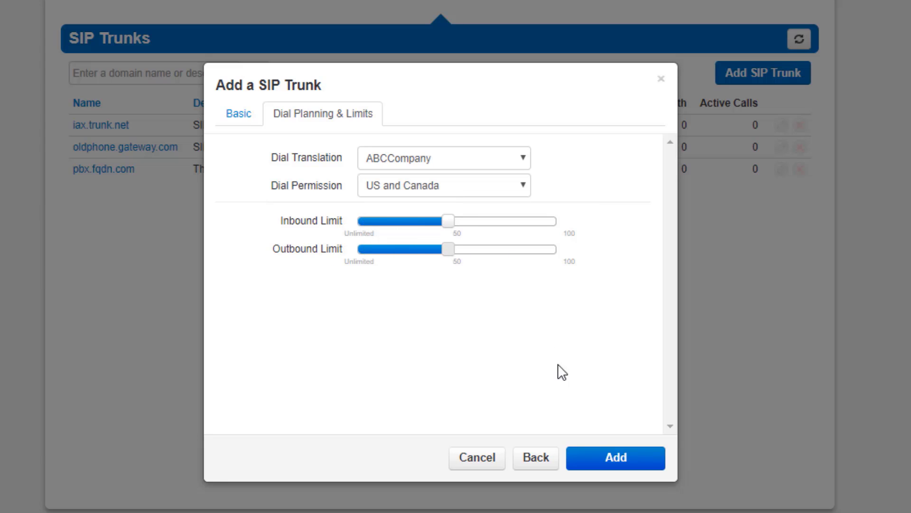
# Add the pbx.hostname.net trunk and open its Edit SIP Trunk dialog.
pyautogui.click(616, 458)
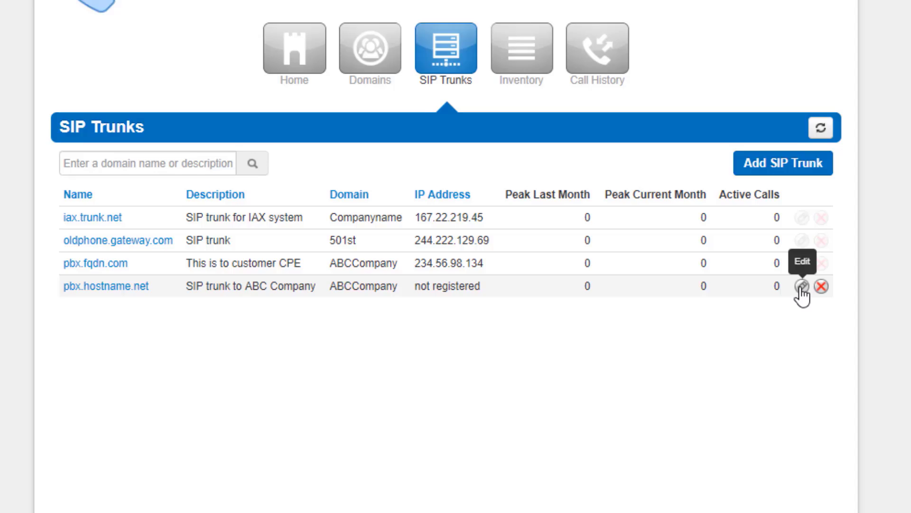
pyautogui.click(816, 364)
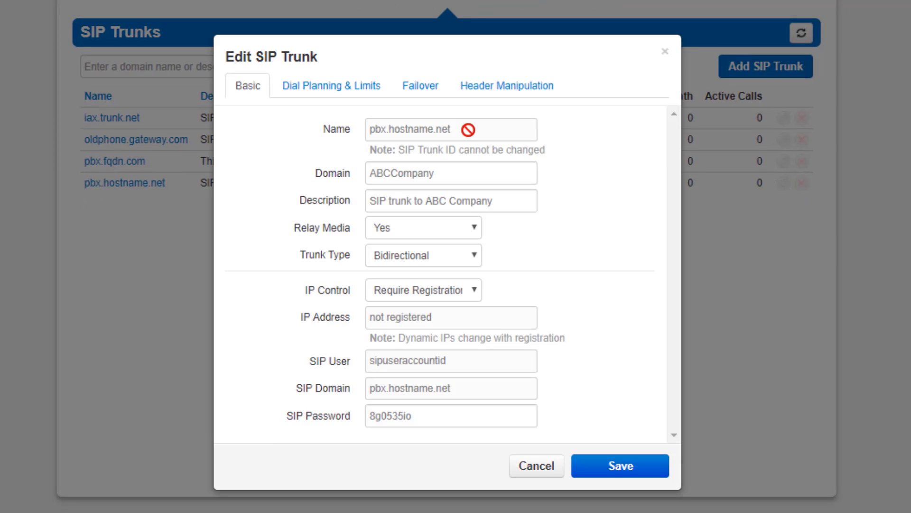
# Turn on Allow Failover and forward busy calls to an outside number.
pyautogui.click(420, 88)
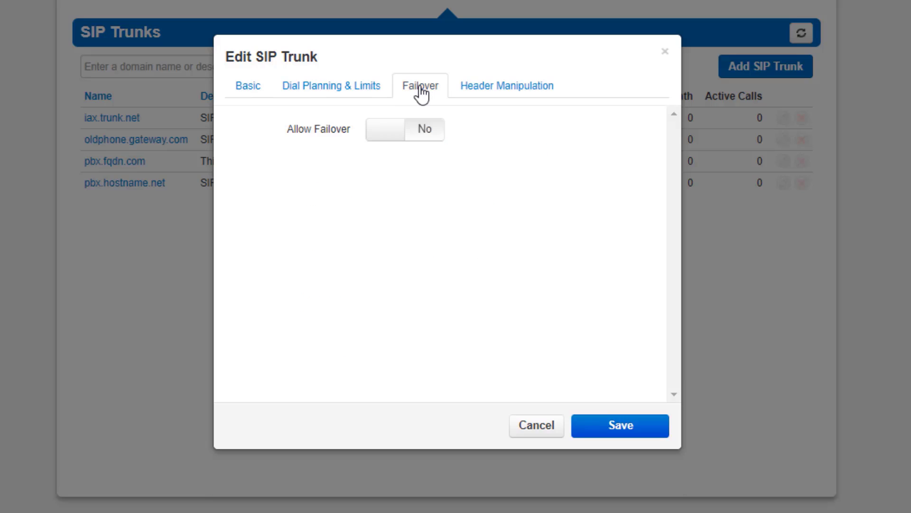
pyautogui.click(397, 138)
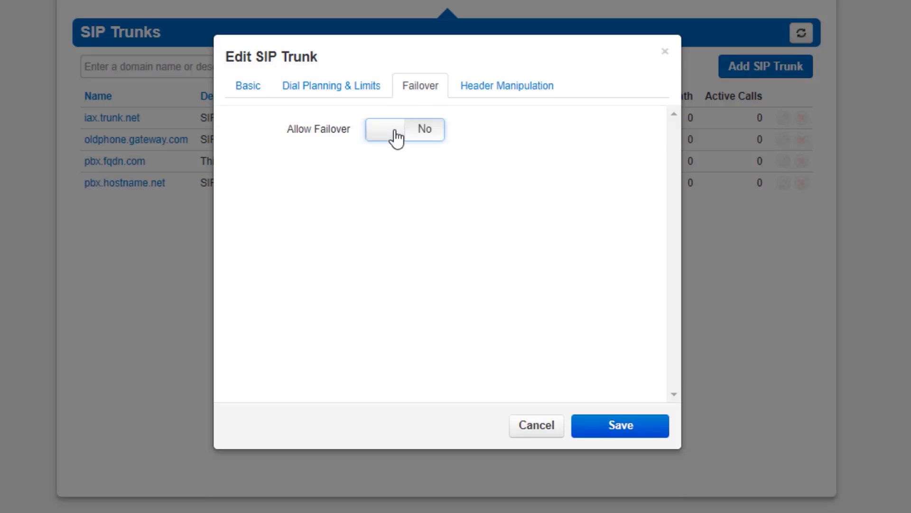
pyautogui.click(370, 185)
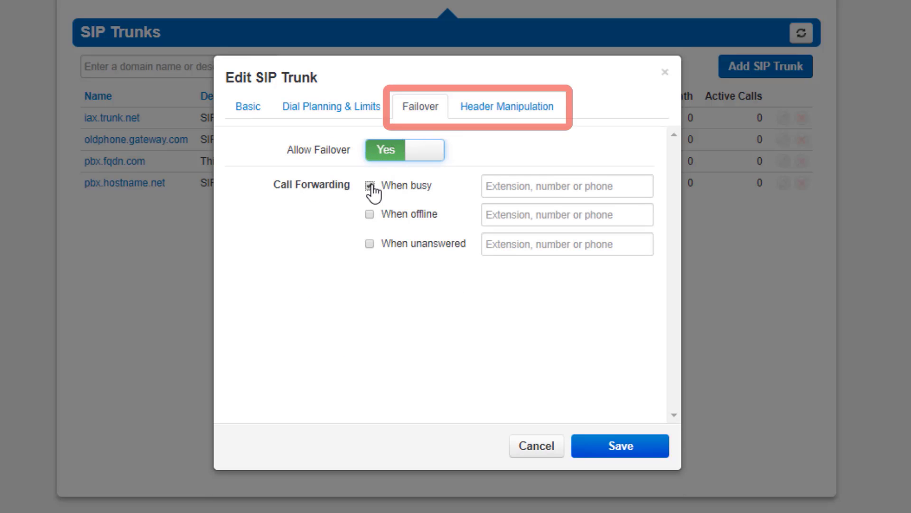
pyautogui.click(538, 183)
pyautogui.write('1555')
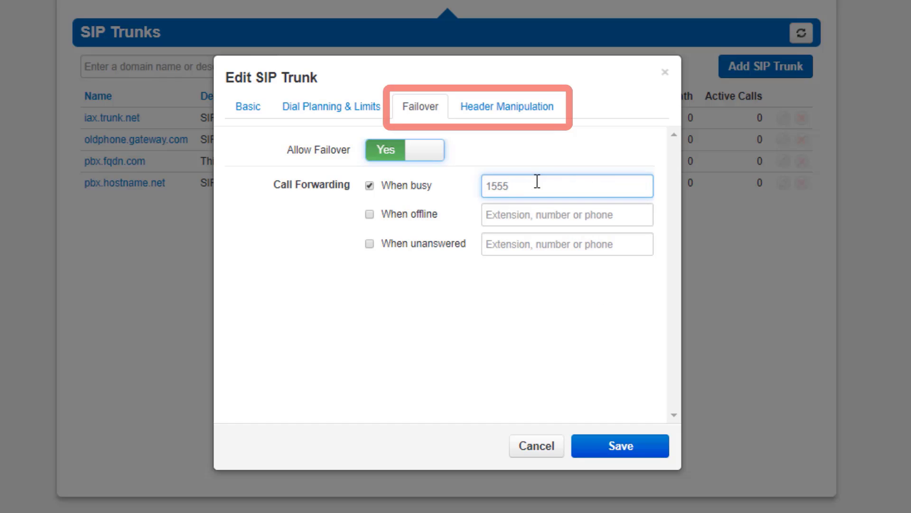
pyautogui.write('2176100')
# Forward offline and unanswered calls to outside numbers, ringing 60 seconds first.
pyautogui.click(370, 214)
pyautogui.click(511, 222)
pyautogui.write('1')
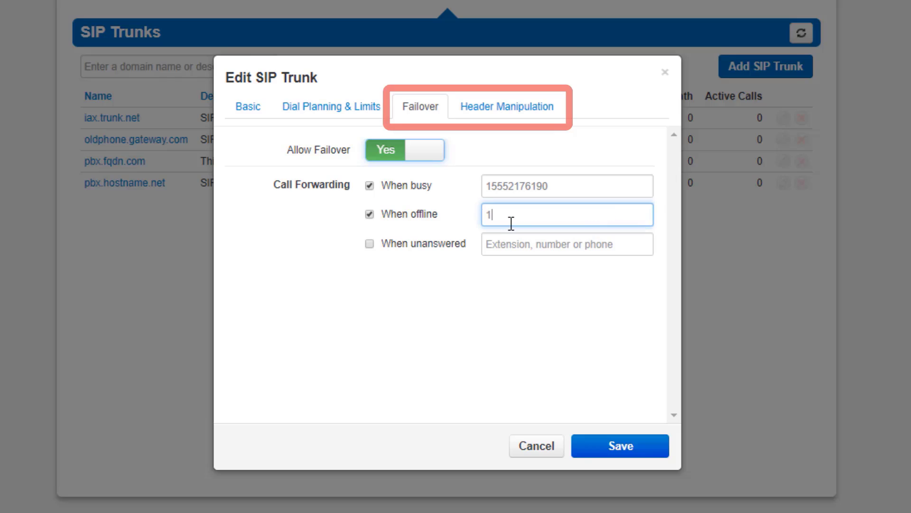
pyautogui.write('5552176190')
pyautogui.click(369, 243)
pyautogui.click(507, 248)
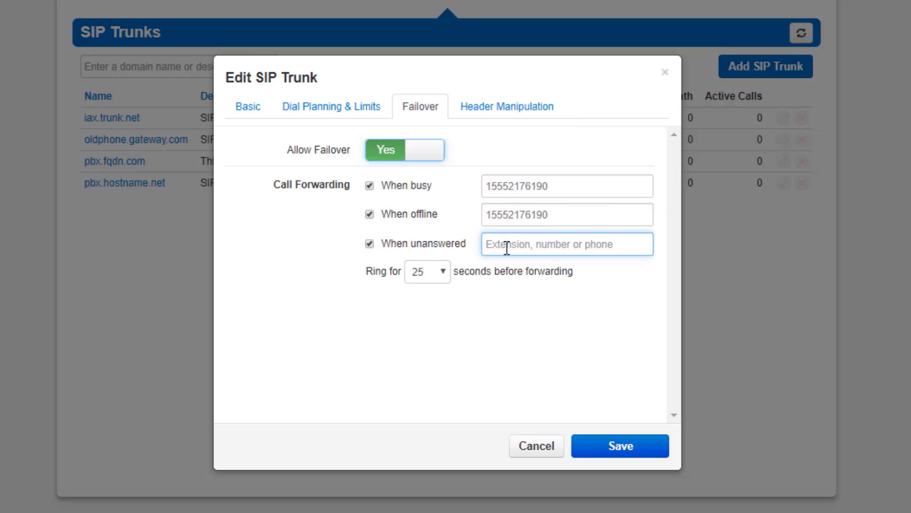
pyautogui.write('121')
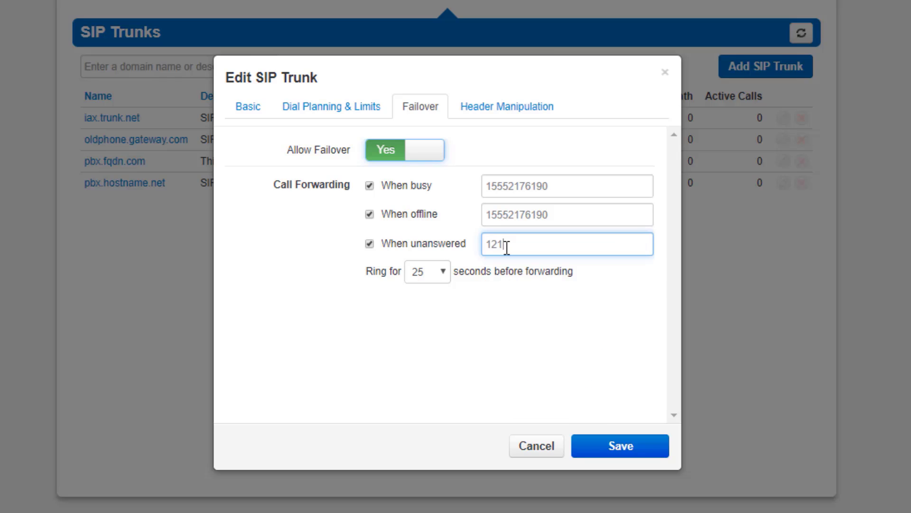
pyautogui.write('25551138')
pyautogui.click(430, 278)
pyautogui.click(446, 113)
# Save the trunk settings, then delete pbx.hostname.net from the SIP Trunks list and confirm.
pyautogui.click(526, 116)
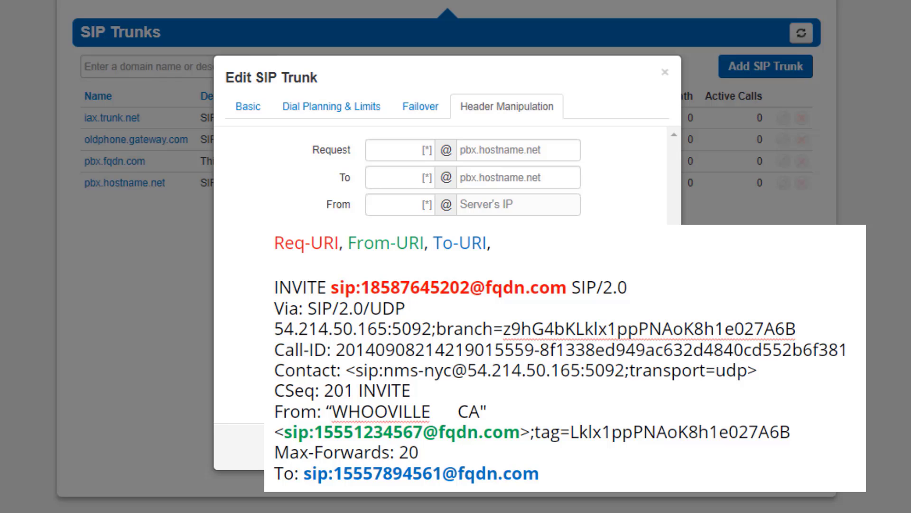
pyautogui.click(619, 444)
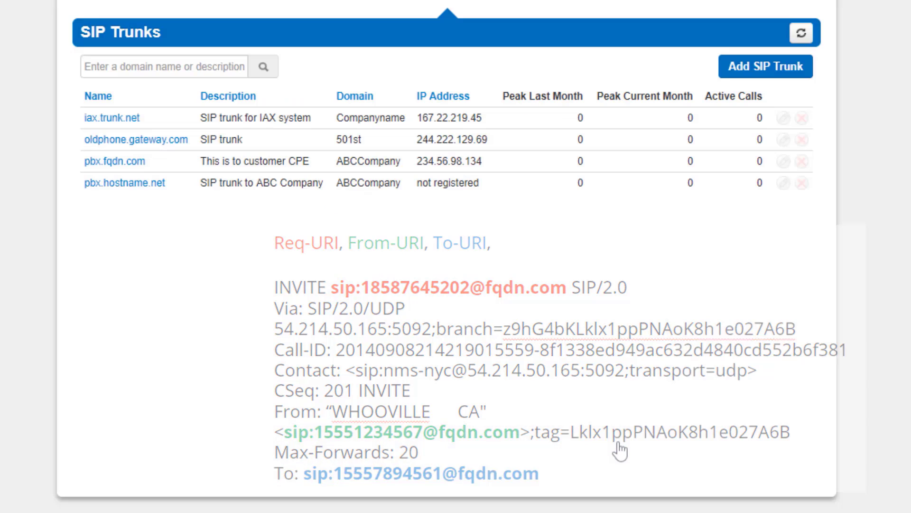
pyautogui.click(802, 183)
pyautogui.click(661, 201)
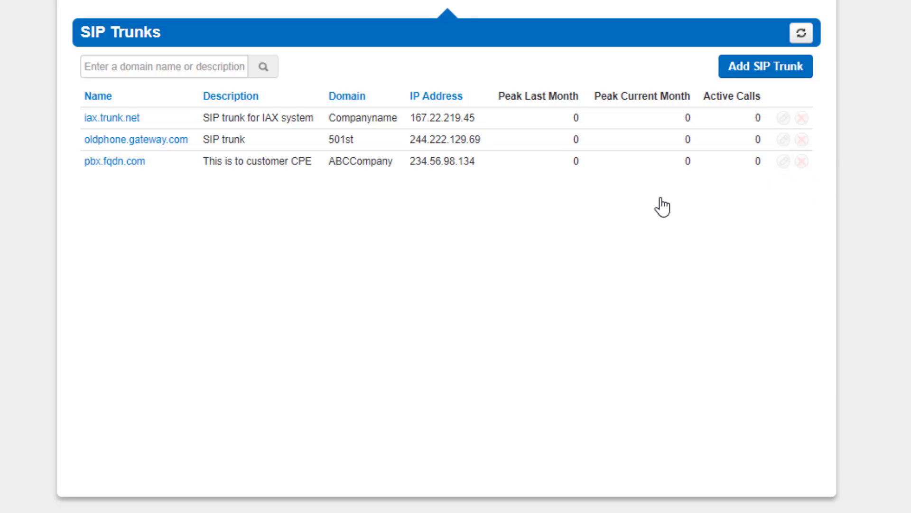